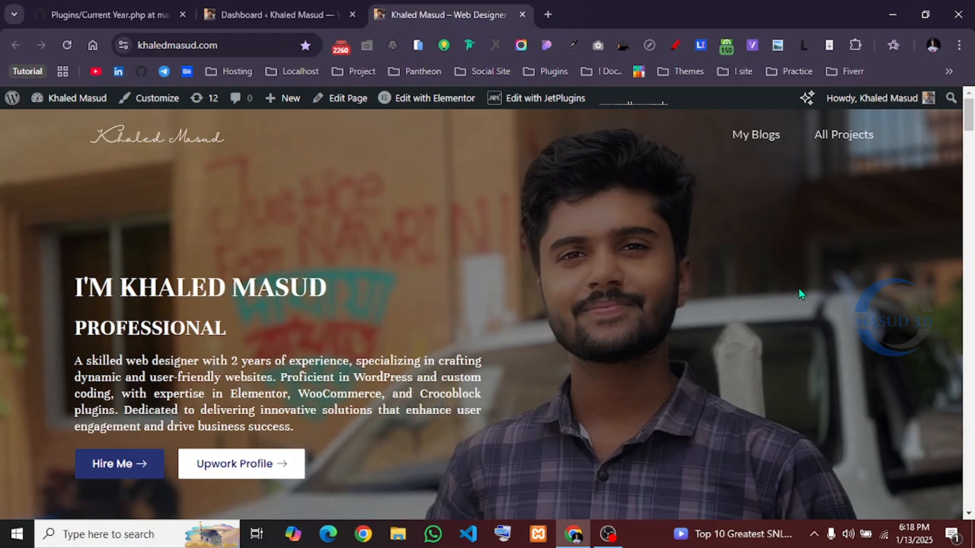
# - Examine the copyright line with the year in the footer of the site's home page
pyautogui.moveTo(972, 139); pyautogui.dragTo(970, 487)
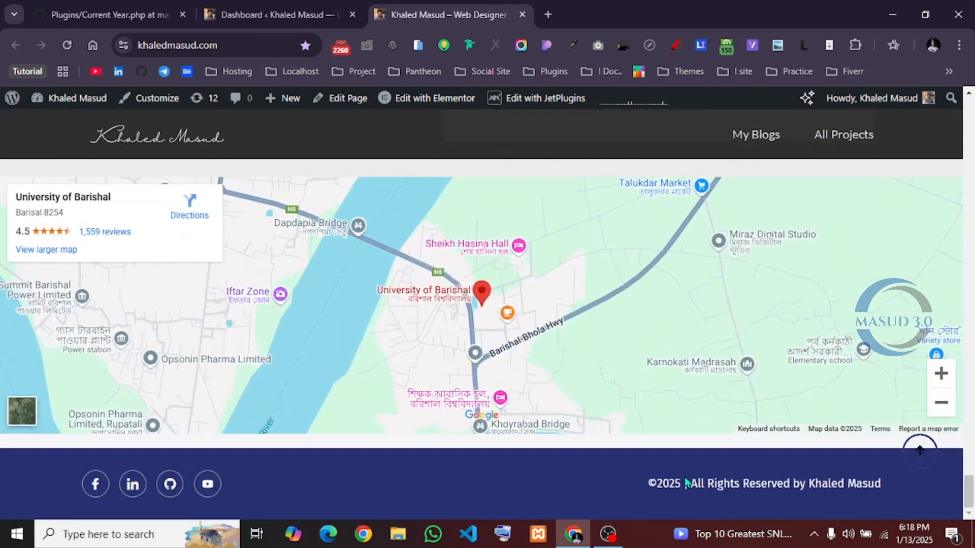
pyautogui.moveTo(655, 483); pyautogui.dragTo(680, 487)
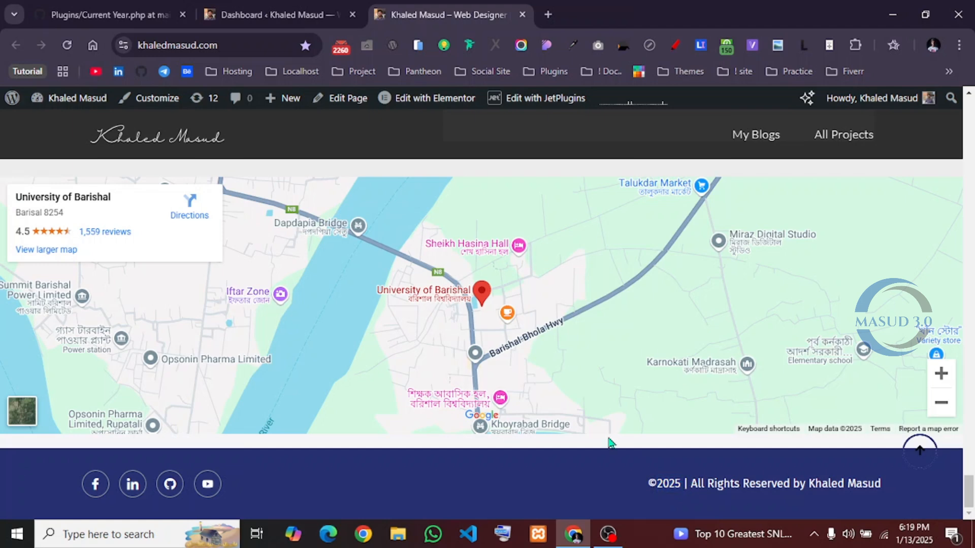
pyautogui.rightClick(442, 104)
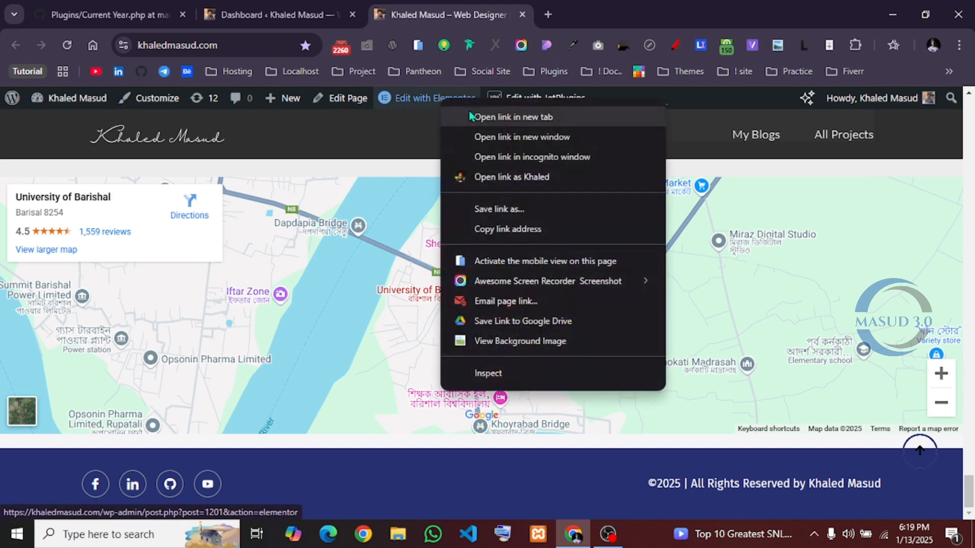
pyautogui.click(415, 146)
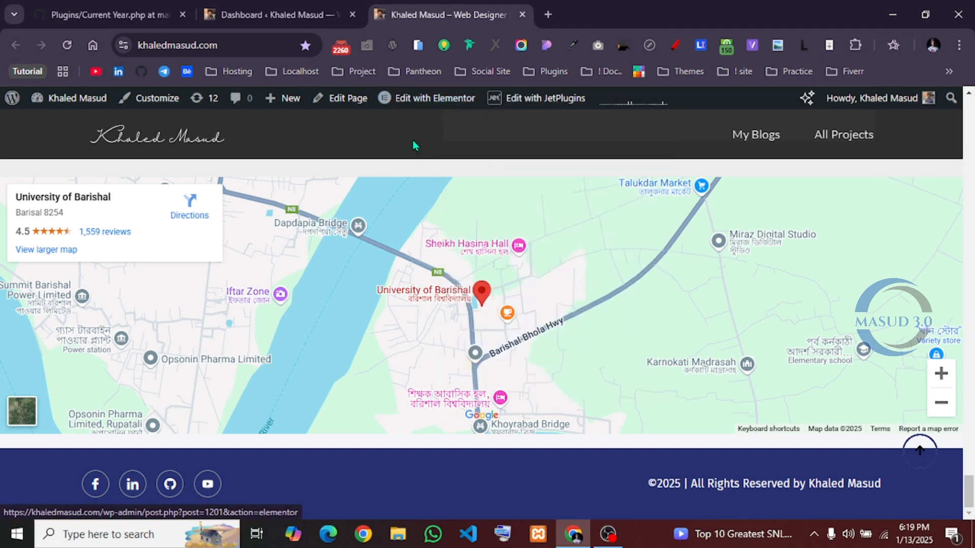
# - Open Elementor's Theme Builder in a new browser tab from the WordPress dashboard
pyautogui.click(277, 11)
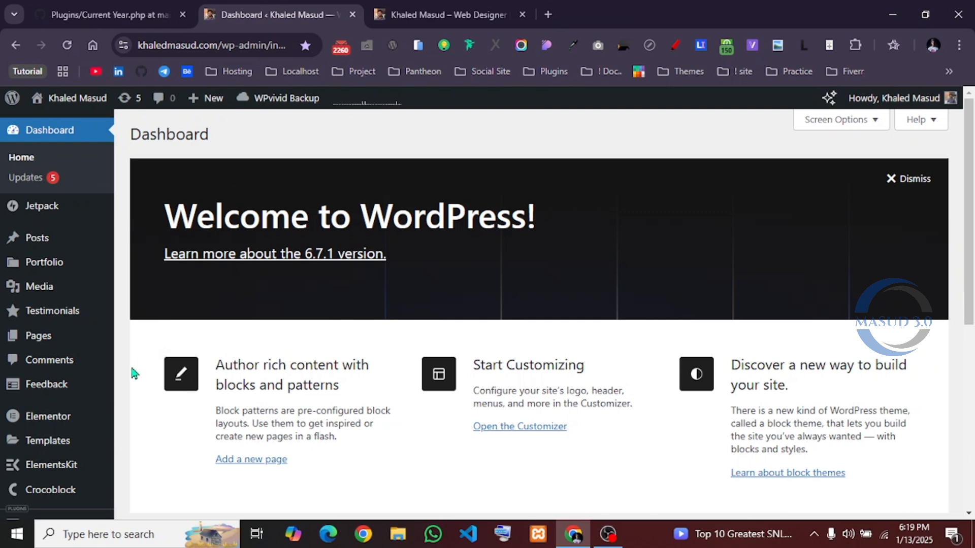
pyautogui.moveTo(72, 425)
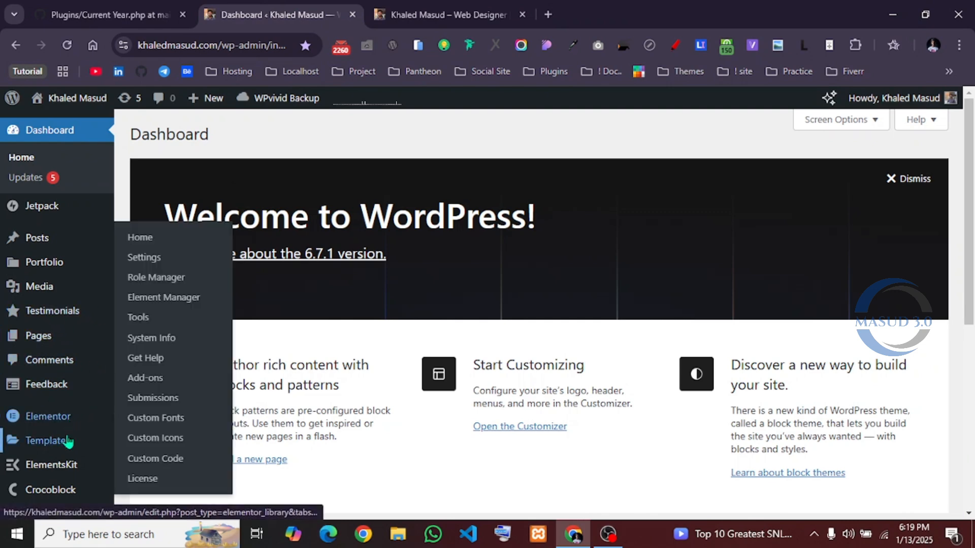
pyautogui.moveTo(56, 449)
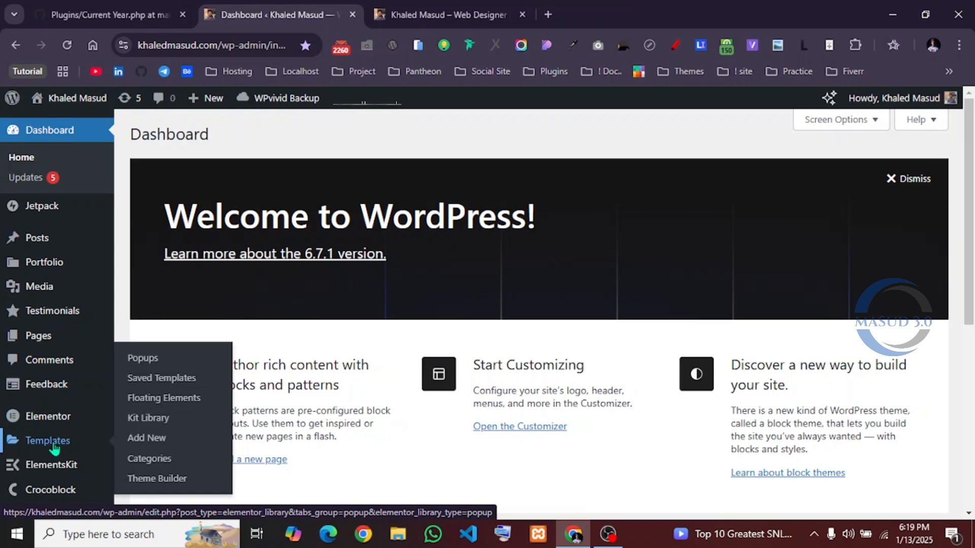
pyautogui.rightClick(173, 484)
pyautogui.click(246, 203)
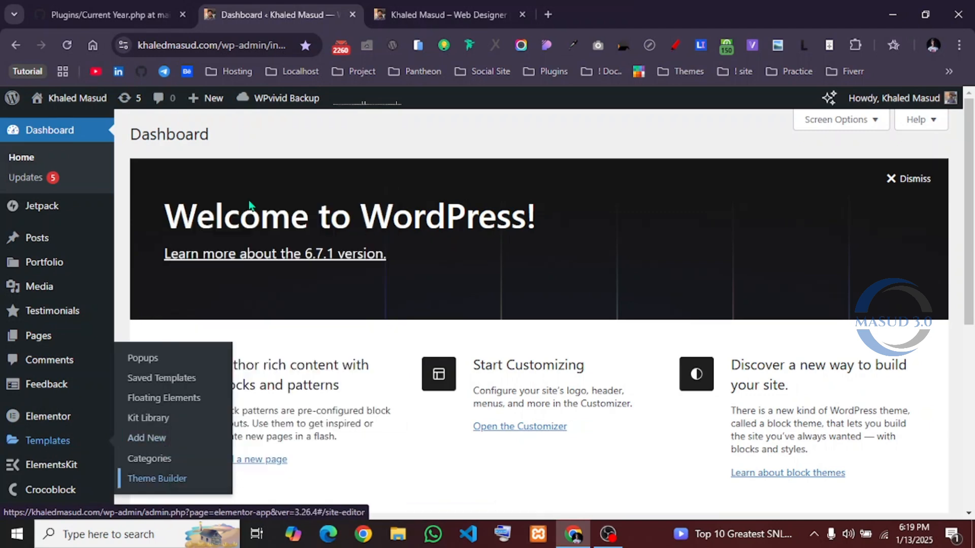
pyautogui.click(431, 6)
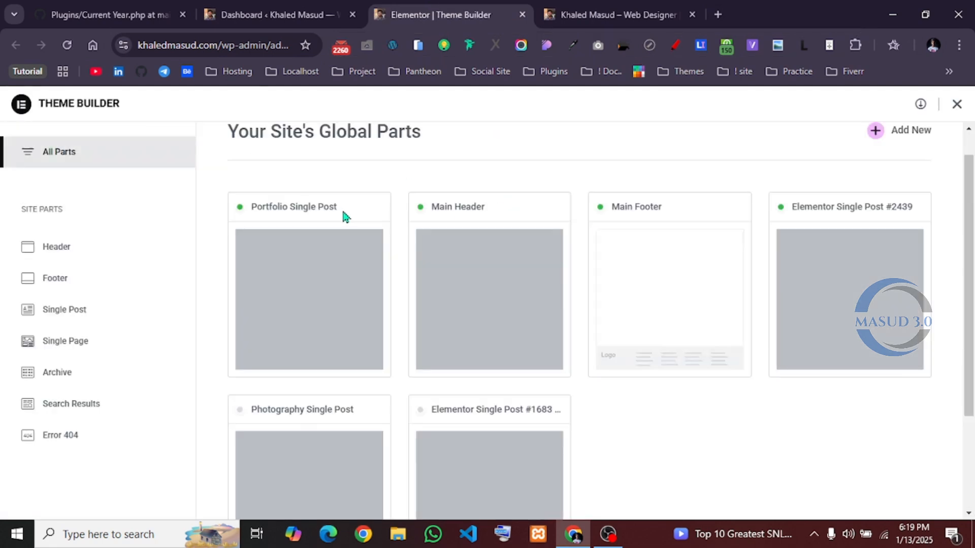
# - Open the Main Footer template for editing in Elementor and bring up its copyright text for editing
pyautogui.click(57, 280)
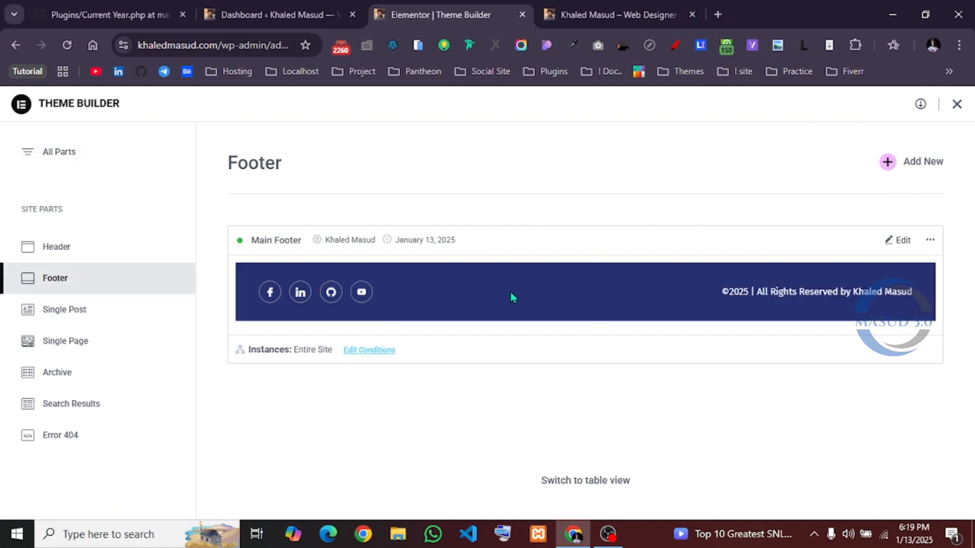
pyautogui.click(895, 246)
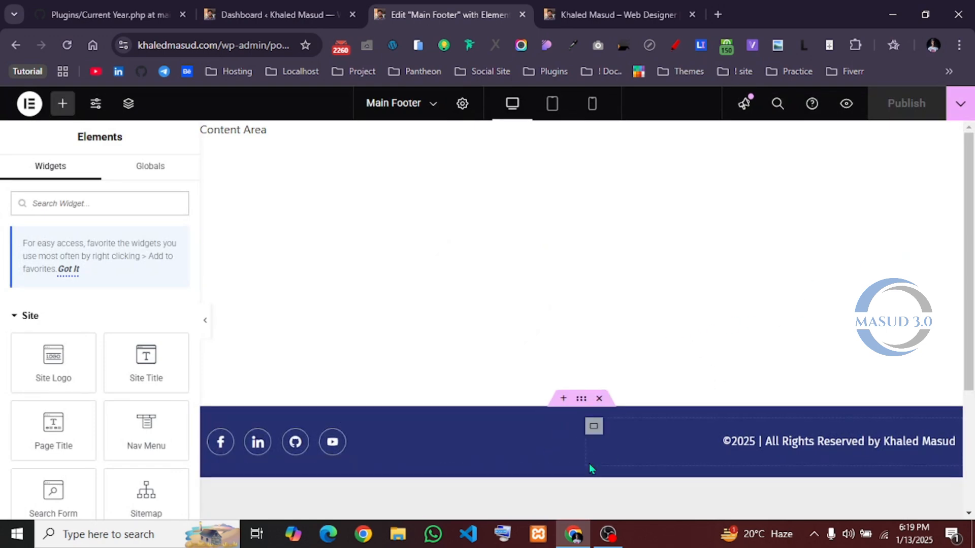
pyautogui.scroll(-1, 589, 464)
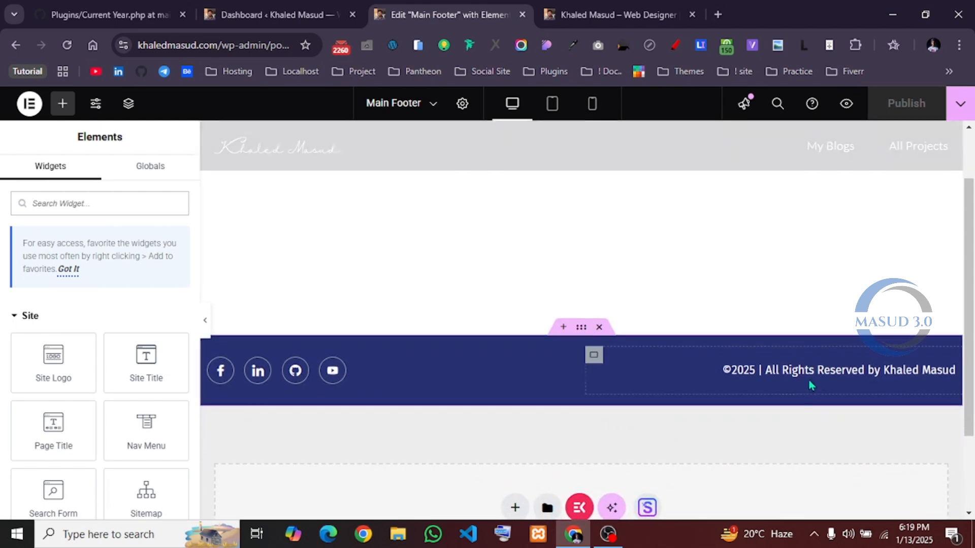
pyautogui.click(811, 375)
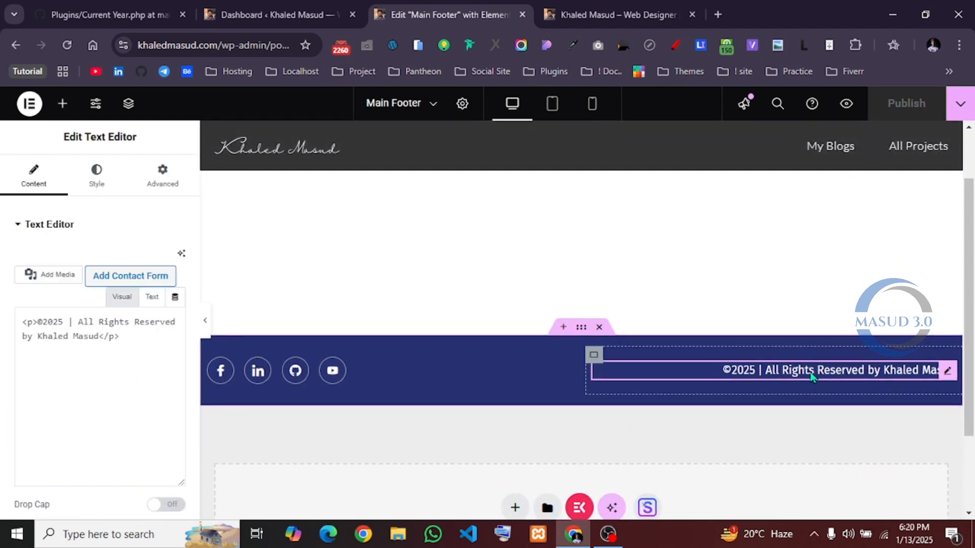
pyautogui.moveTo(58, 441); pyautogui.dragTo(30, 440)
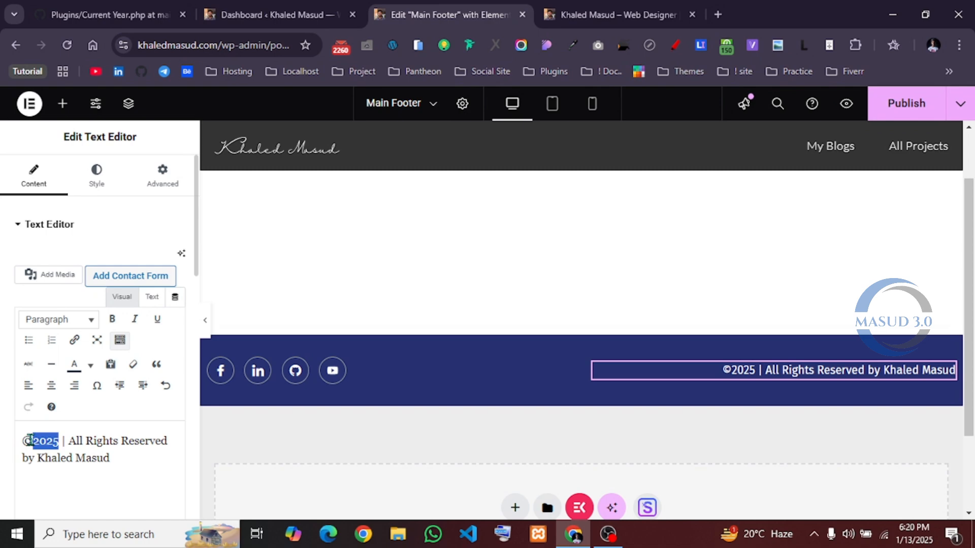
pyautogui.click(141, 462)
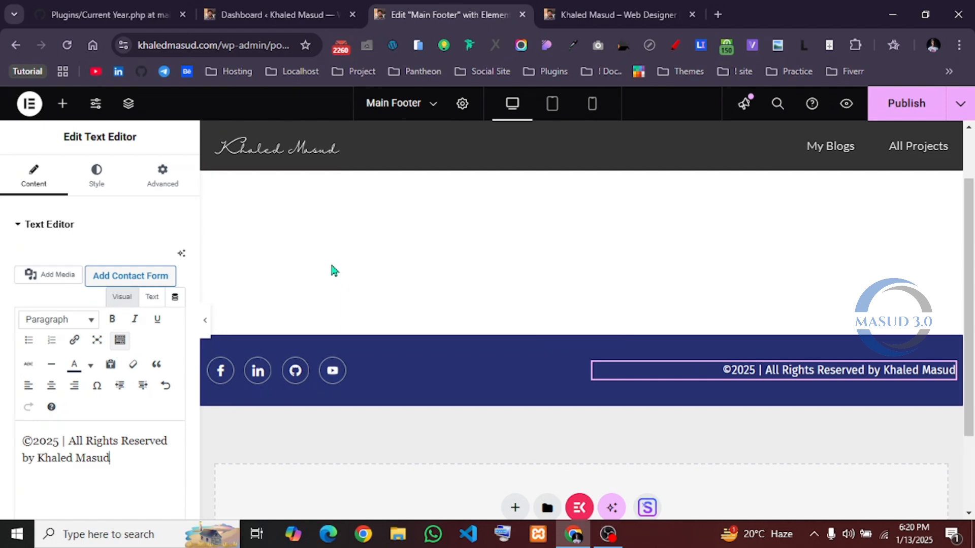
# - Copy the complete dynamic year shortcode code from Current Year.php on the GitHub page
pyautogui.click(121, 7)
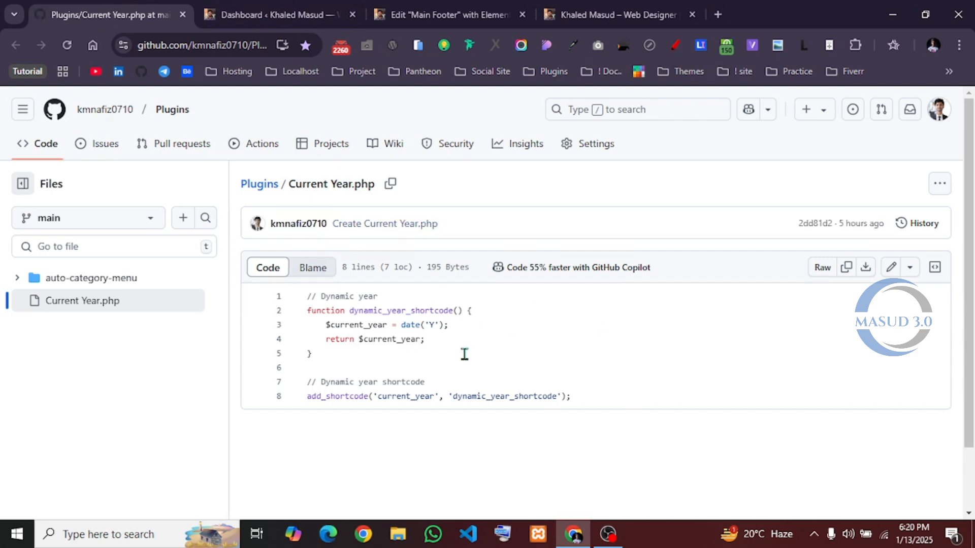
pyautogui.moveTo(571, 397); pyautogui.dragTo(311, 296)
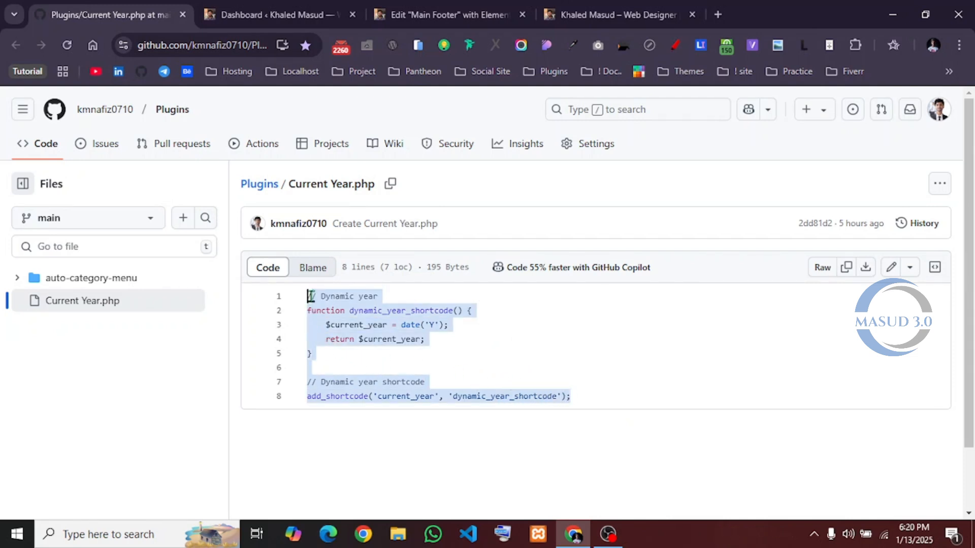
pyautogui.click(379, 325)
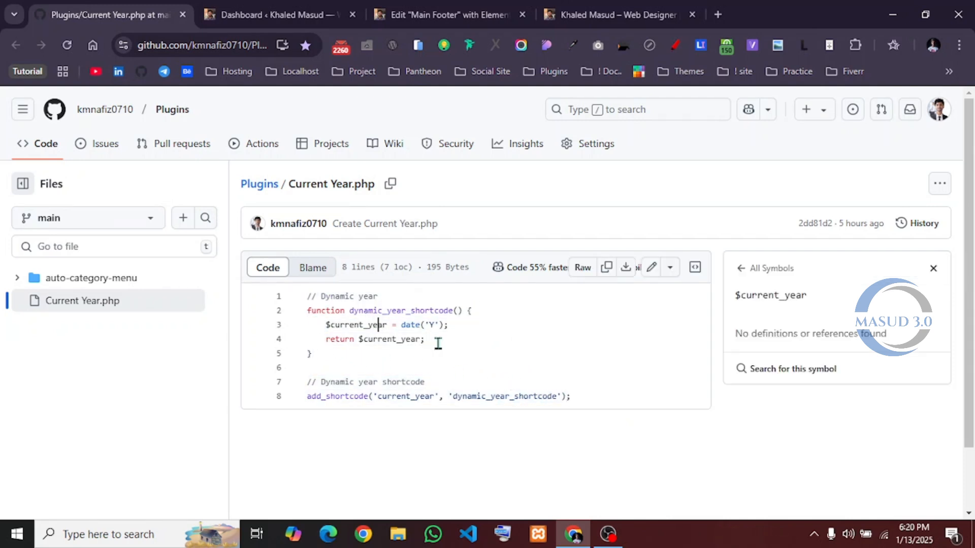
pyautogui.moveTo(569, 396); pyautogui.dragTo(314, 303)
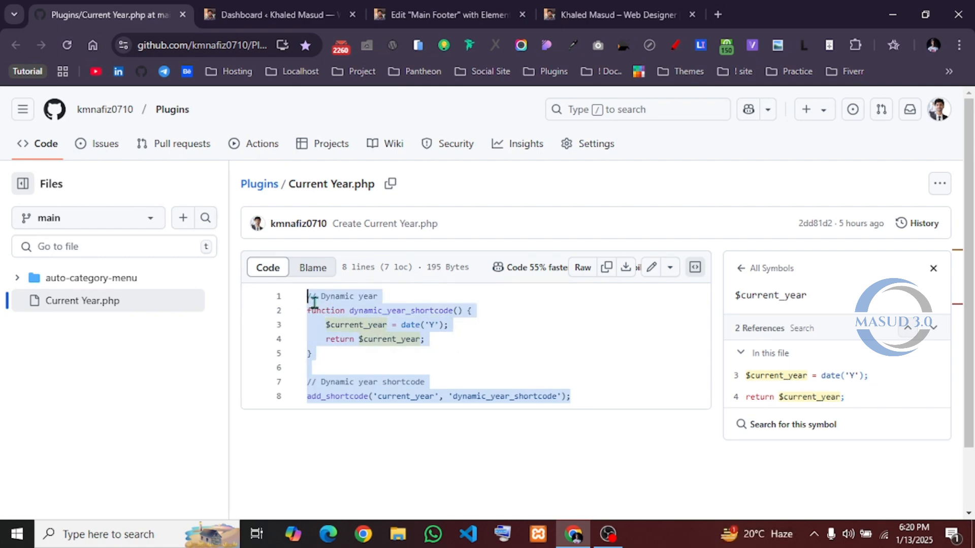
pyautogui.rightClick(314, 303)
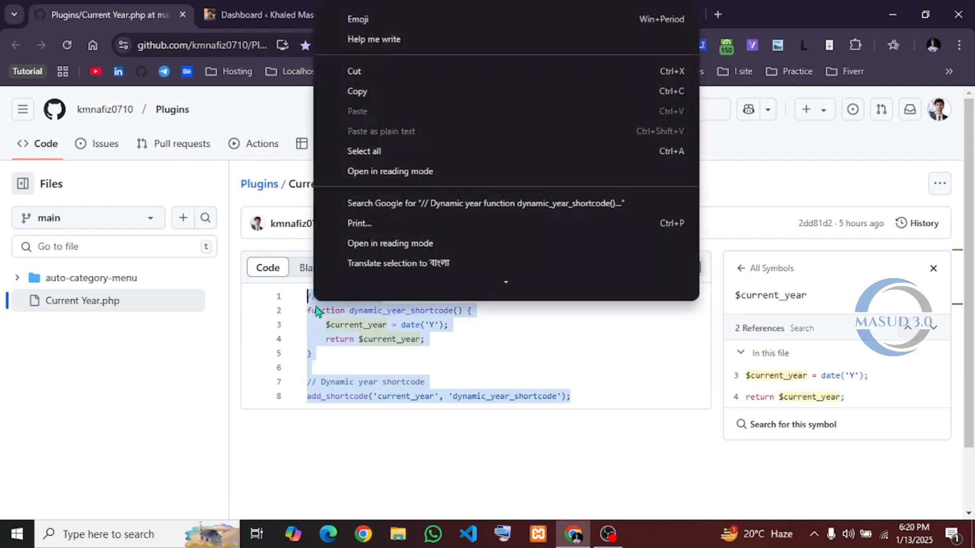
pyautogui.click(377, 93)
# - Open the Theme File Editor in the WordPress dashboard and accept the warning about direct theme edits
pyautogui.click(335, 9)
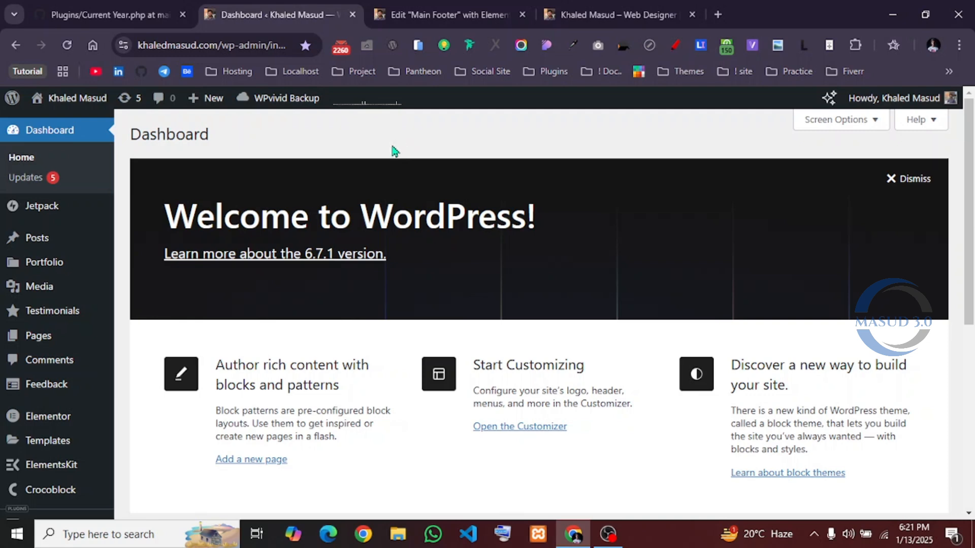
pyautogui.scroll(-3, 317, 182)
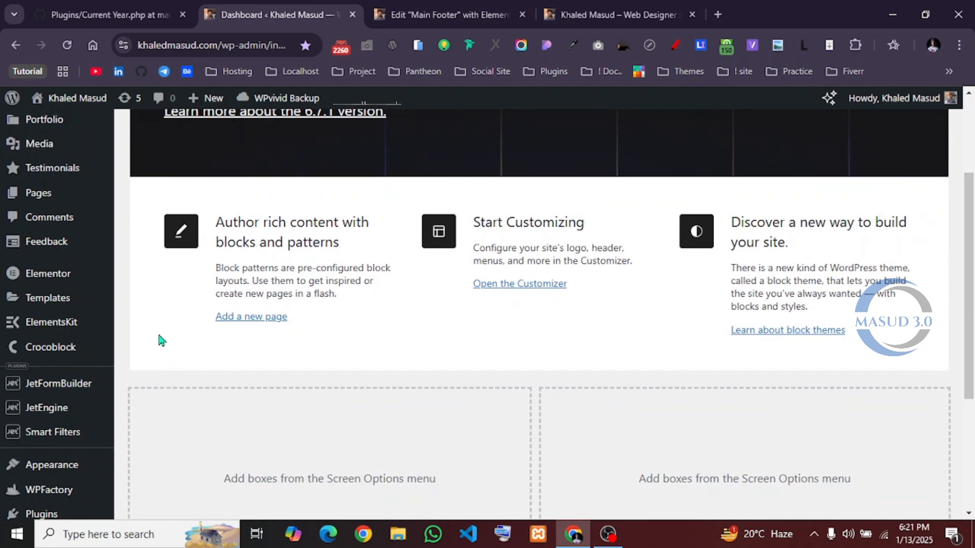
pyautogui.scroll(-1, 151, 372)
pyautogui.moveTo(76, 394)
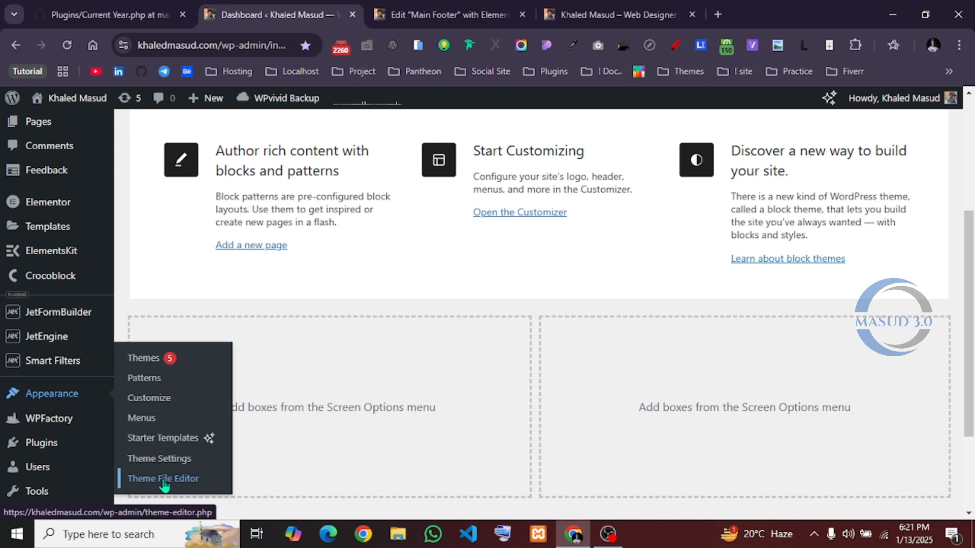
pyautogui.click(162, 480)
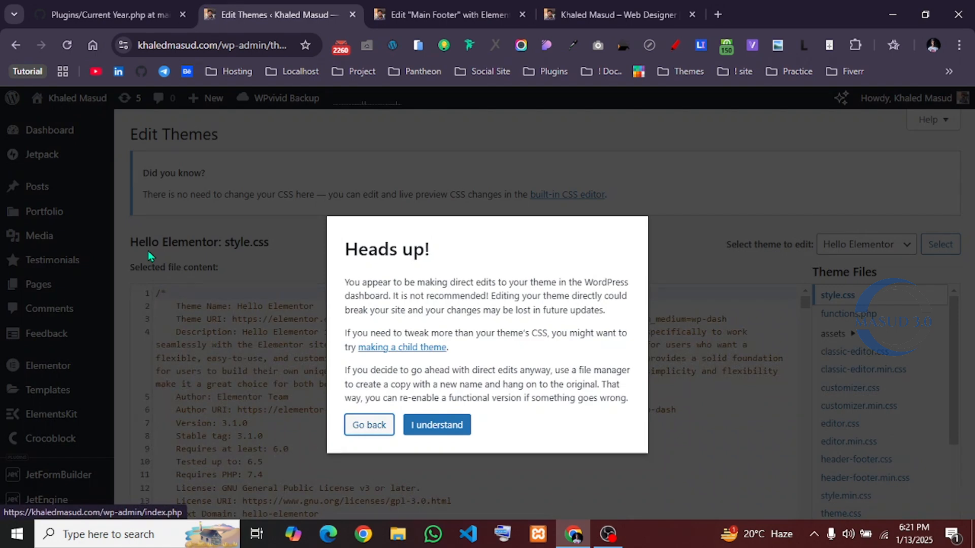
pyautogui.click(457, 425)
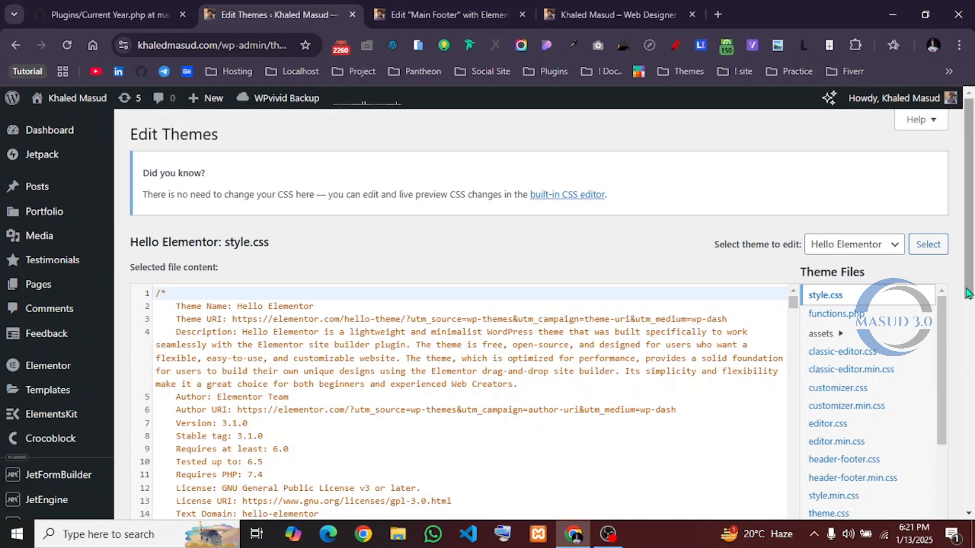
# - Open the Hello Elementor theme's functions.php file for editing
pyautogui.scroll(-2, 956, 355)
pyautogui.scroll(-5, 943, 274)
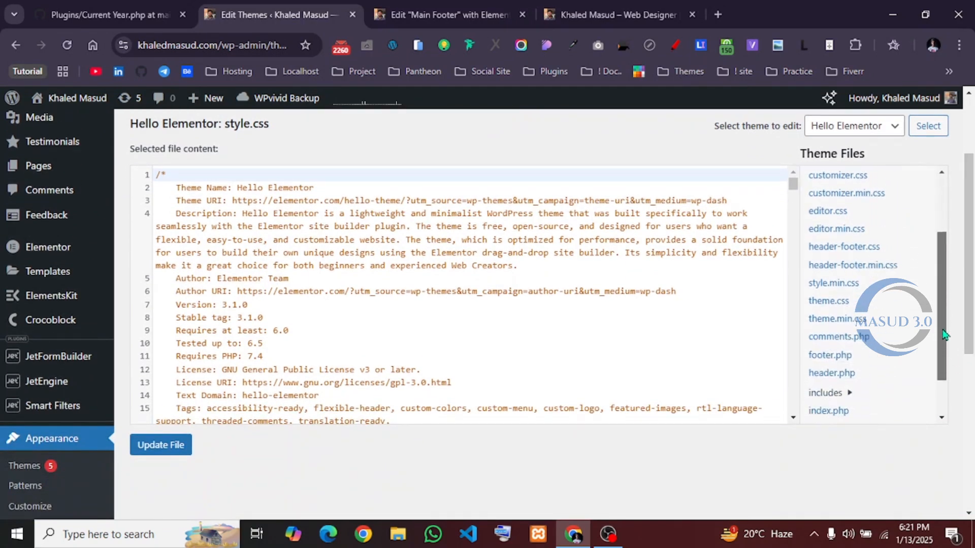
pyautogui.scroll(5, 940, 266)
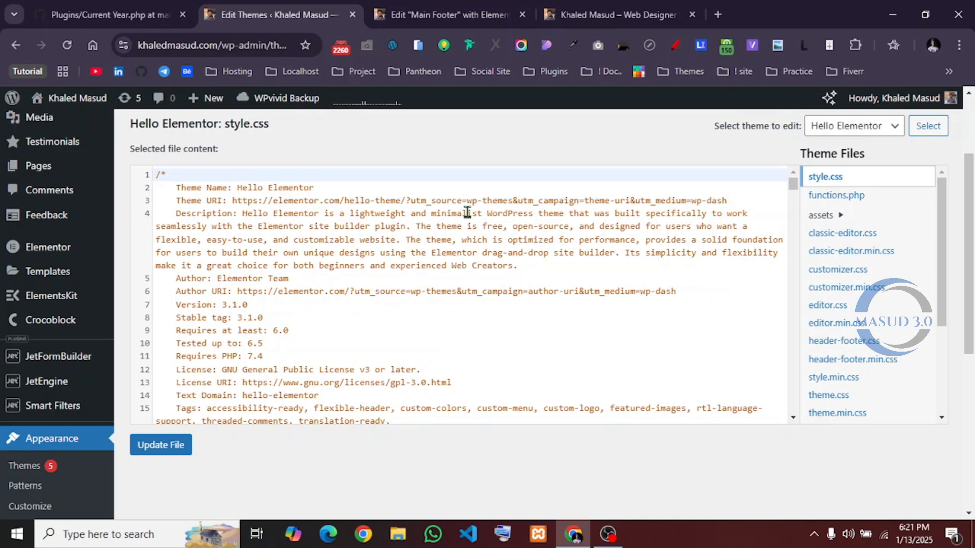
pyautogui.click(840, 201)
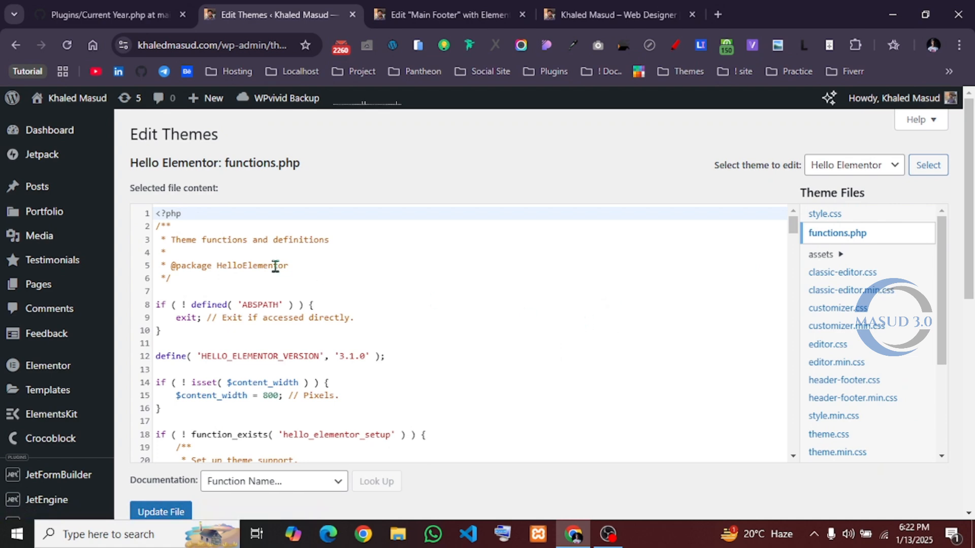
# - Add a new blank line at the very end of the theme's functions.php, below the hello_elementor_body_open function
pyautogui.scroll(-1, 568, 384)
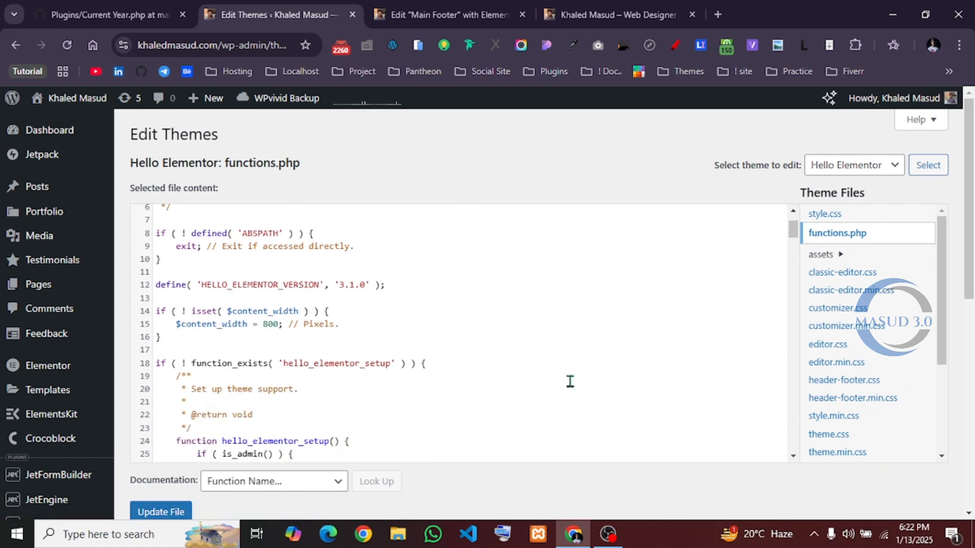
pyautogui.scroll(-1, 464, 483)
pyautogui.scroll(1, 471, 489)
pyautogui.scroll(-15, 406, 341)
pyautogui.scroll(-6, 406, 350)
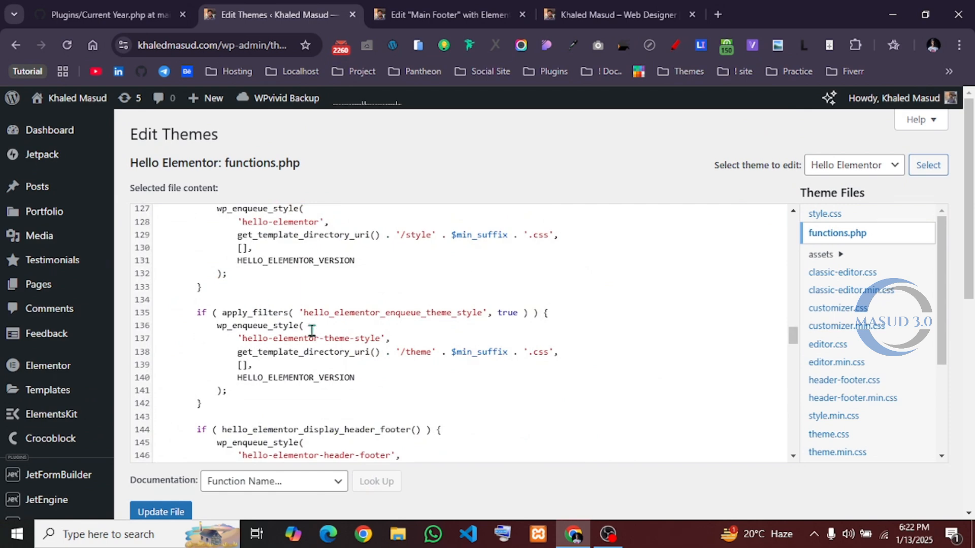
pyautogui.scroll(-9, 508, 315)
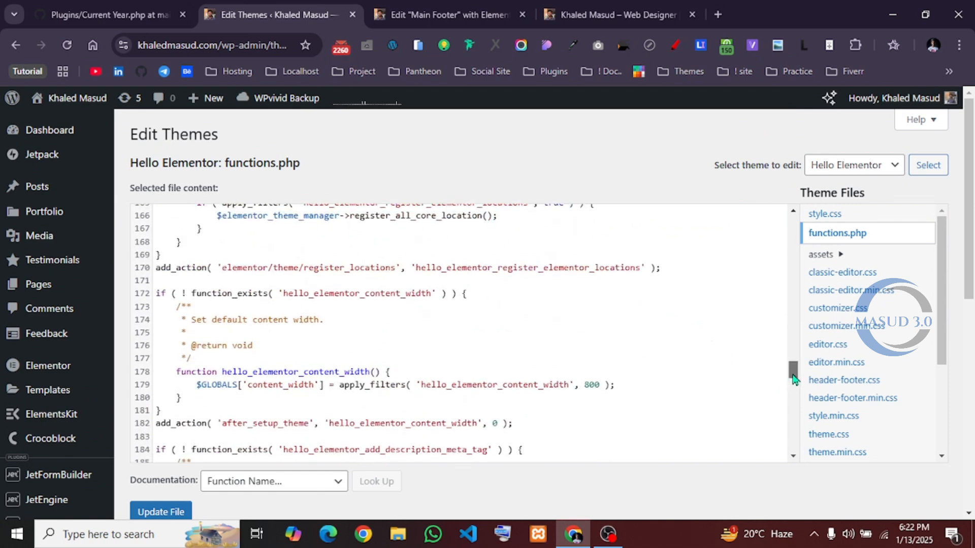
pyautogui.moveTo(794, 370); pyautogui.dragTo(810, 456)
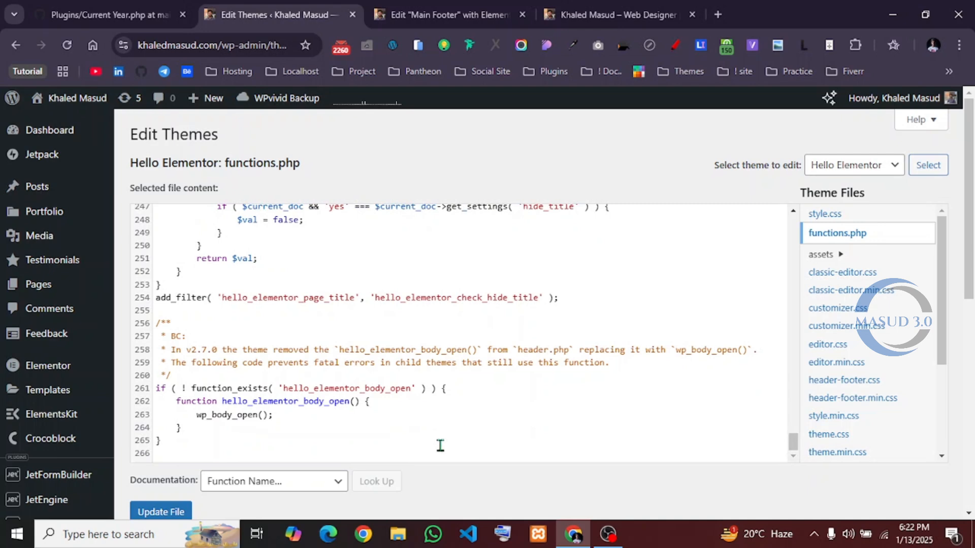
pyautogui.click(175, 455)
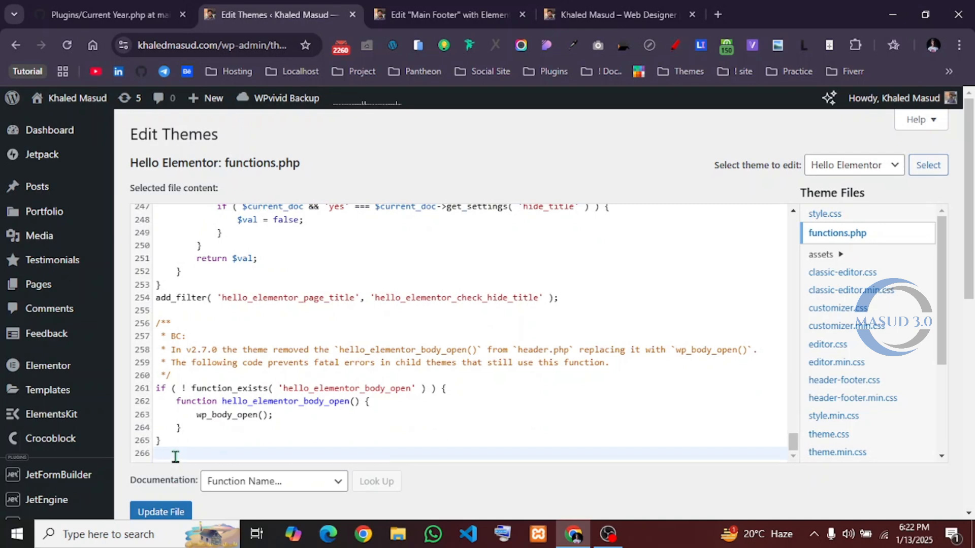
pyautogui.press('Return')
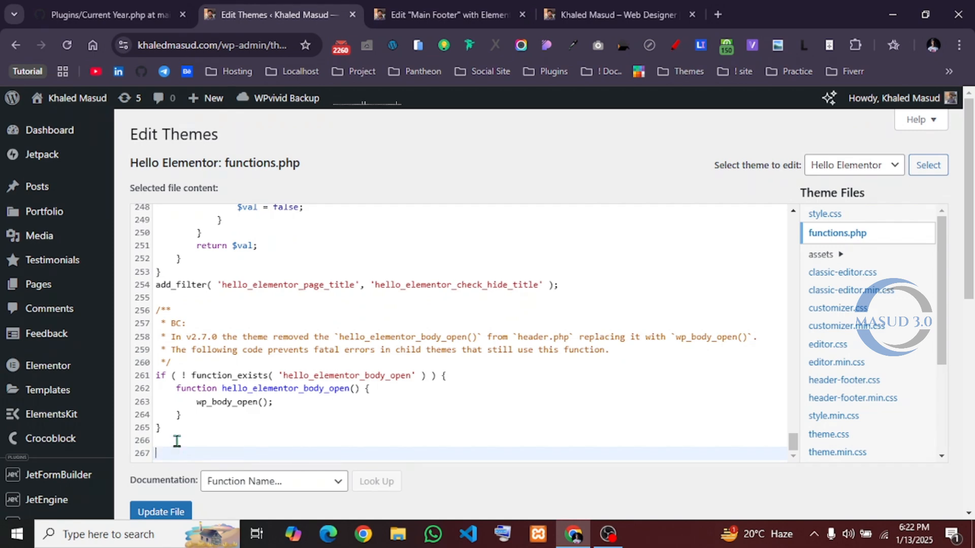
# - Paste the copied dynamic year shortcode code at the end of functions.php and update the file
pyautogui.hotkey('ctrl', 'shift', 'Tab')
pyautogui.hotkey('ctrl', 'Tab')
pyautogui.rightClick(206, 456)
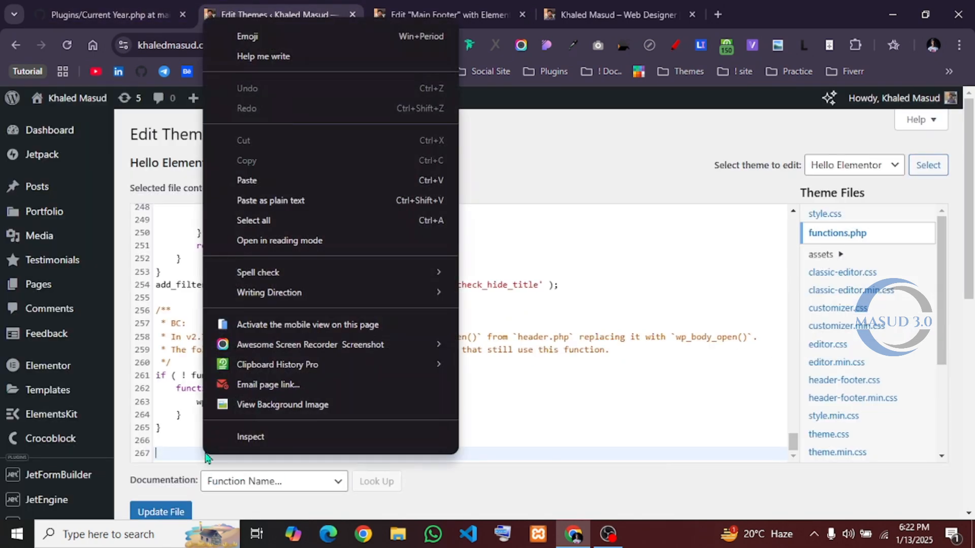
pyautogui.click(258, 182)
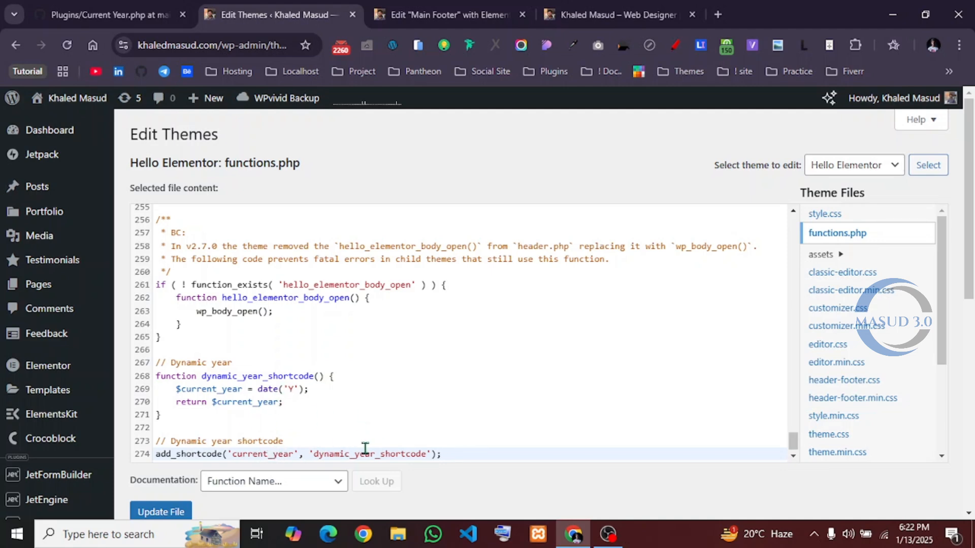
pyautogui.click(185, 513)
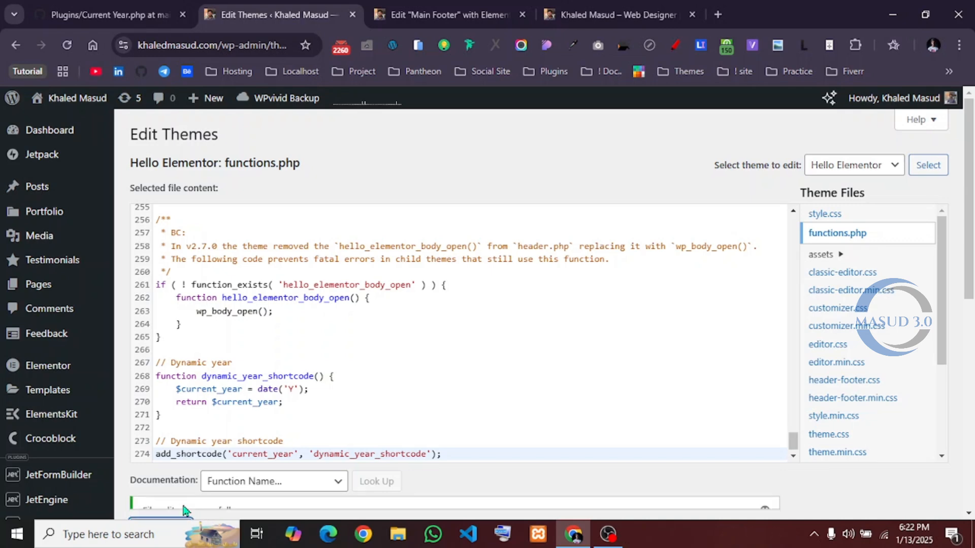
pyautogui.scroll(-1, 190, 504)
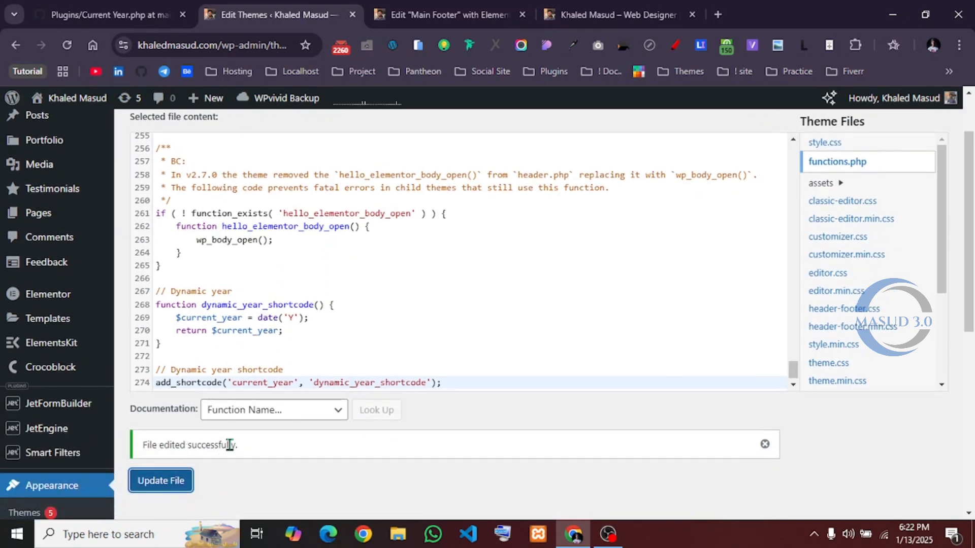
# - Copy the [current_year] shortcode from the last comment line of Current Year.php on the GitHub page
pyautogui.click(453, 7)
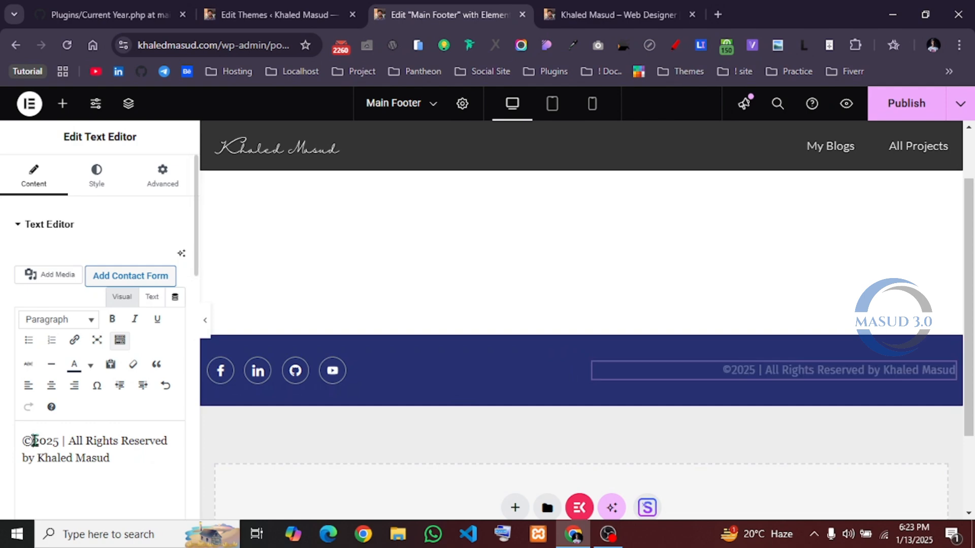
pyautogui.moveTo(34, 441); pyautogui.dragTo(58, 442)
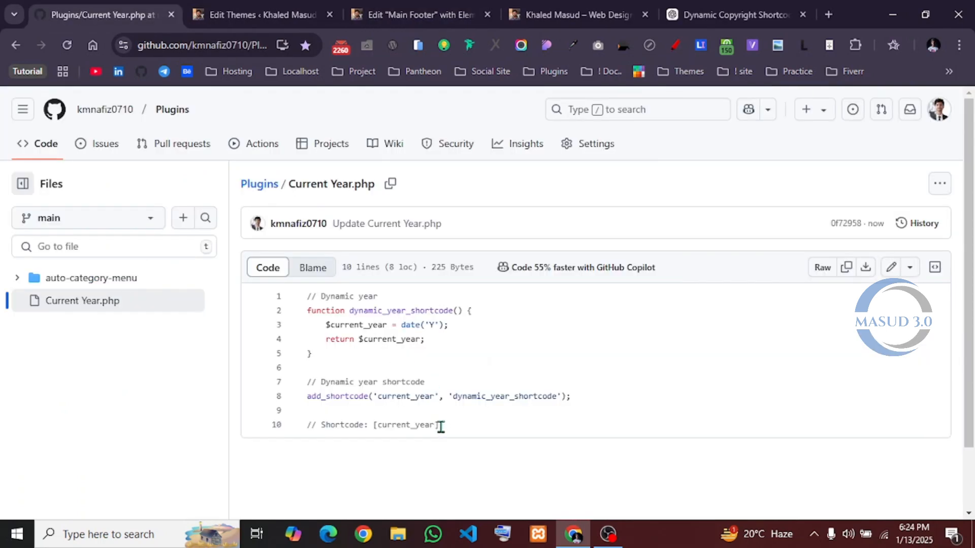
pyautogui.moveTo(440, 426); pyautogui.dragTo(374, 425)
pyautogui.hotkey('ctrl', 'c')
pyautogui.click(387, 424)
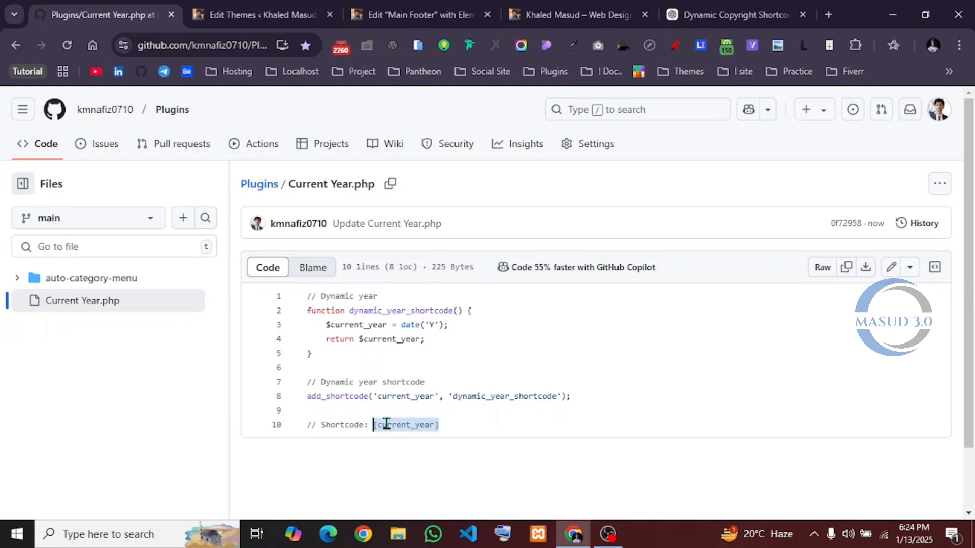
# - Replace the year 2025 in the Main Footer's copyright text with the [current_year] shortcode and publish the template
pyautogui.click(425, 7)
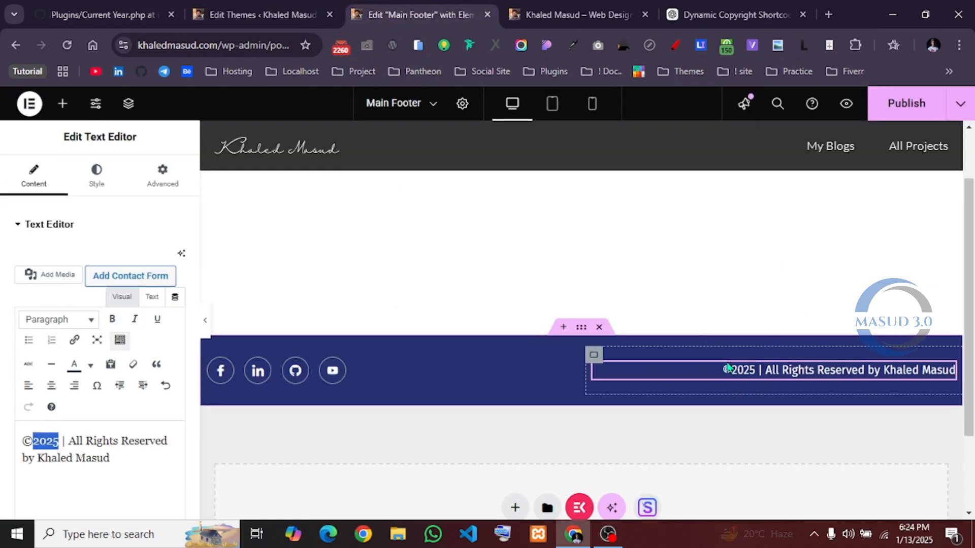
pyautogui.click(51, 439)
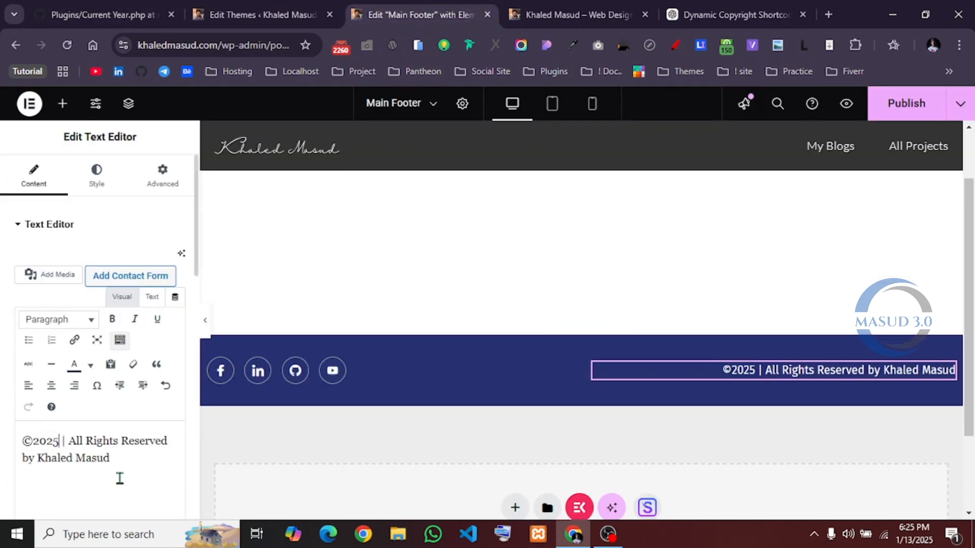
pyautogui.press('BackSpace')
pyautogui.press('BackSpace')
pyautogui.press('BackSpace')
pyautogui.press('BackSpace')
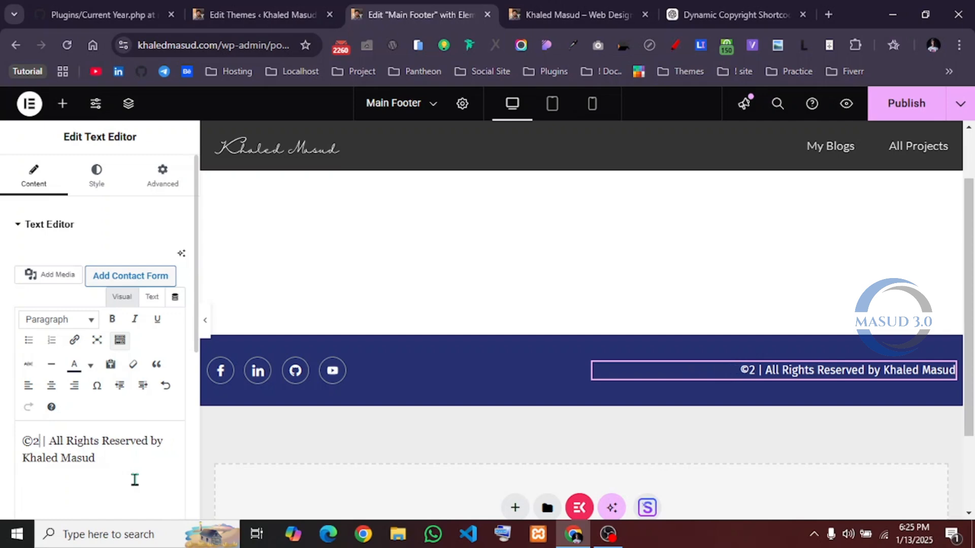
pyautogui.hotkey('ctrl', 'v')
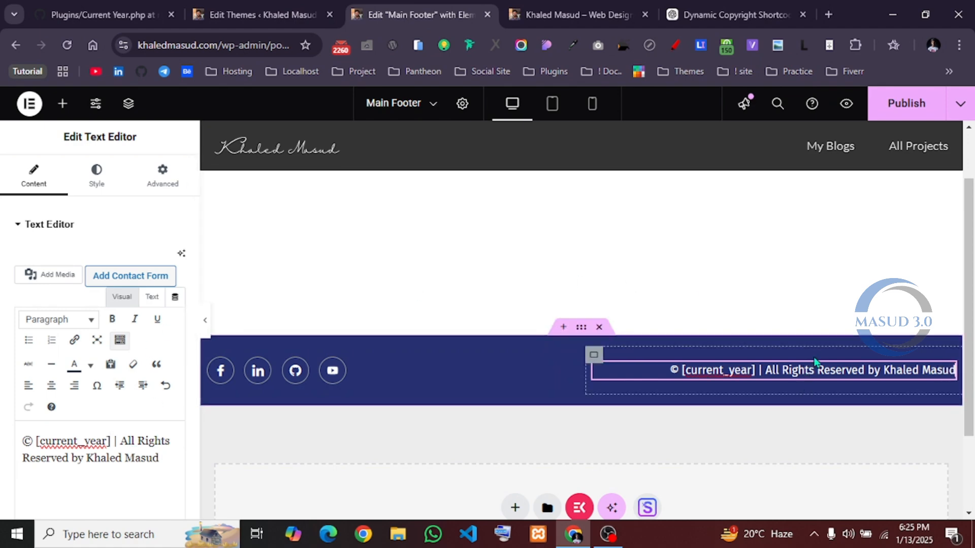
pyautogui.click(909, 113)
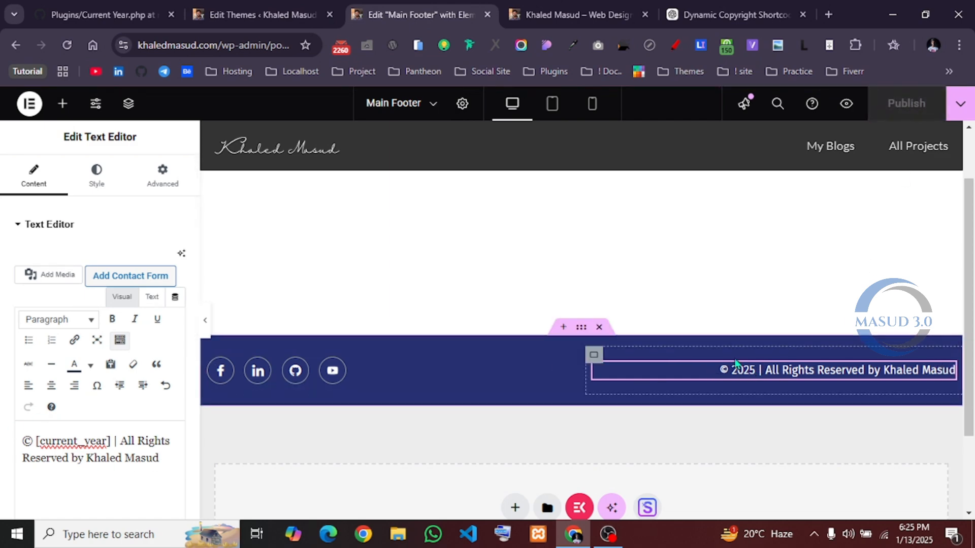
# - Reload the live site and check the year in its footer copyright line against the Main Footer template's text
pyautogui.click(600, 10)
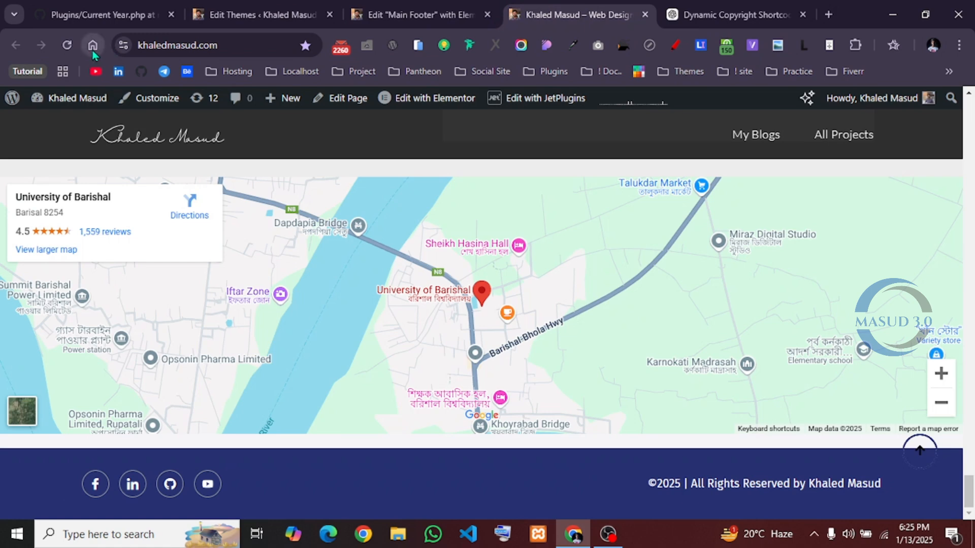
pyautogui.click(61, 49)
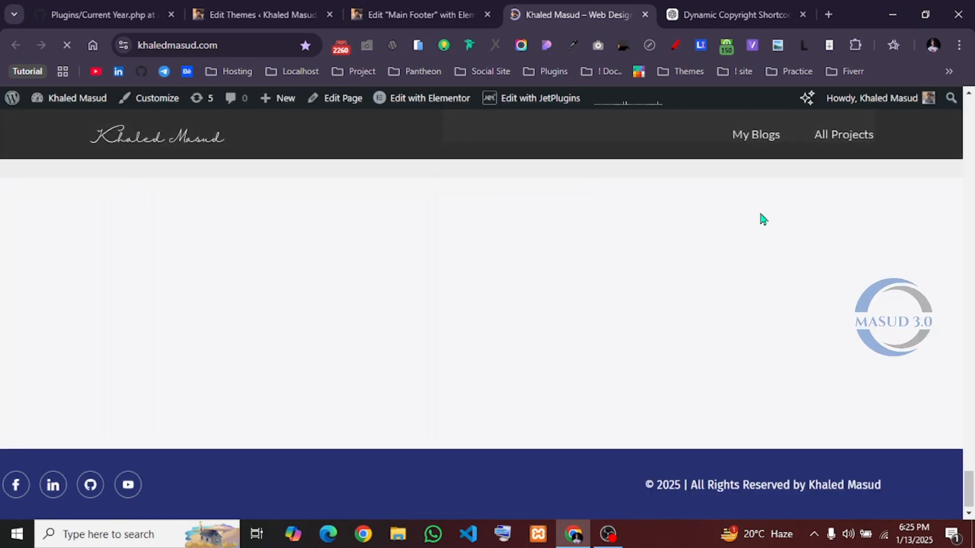
pyautogui.moveTo(645, 490); pyautogui.dragTo(896, 495)
pyautogui.click(897, 490)
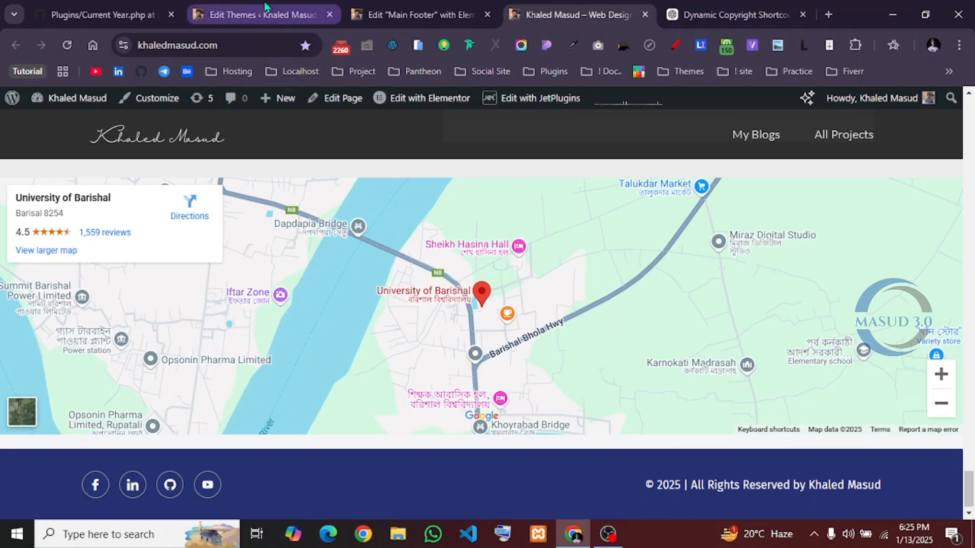
pyautogui.click(430, 7)
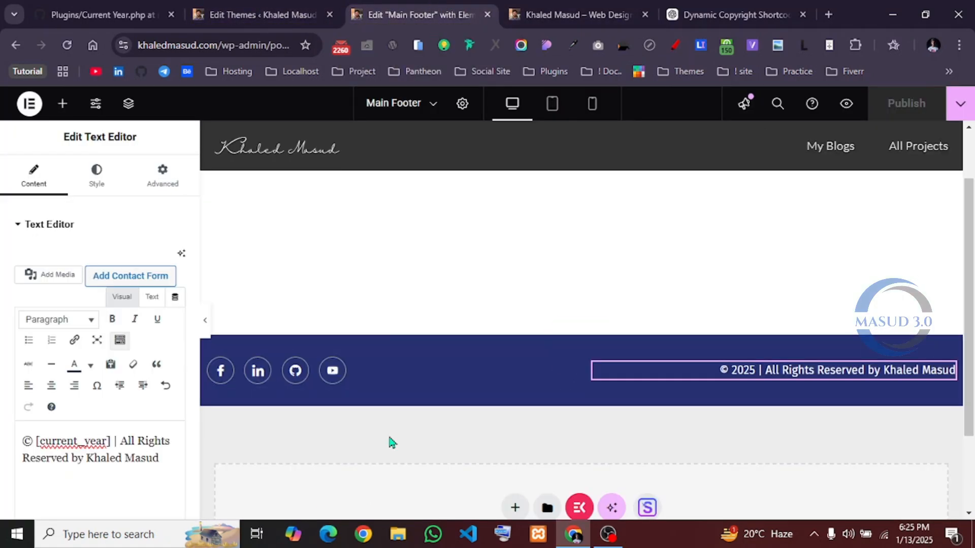
pyautogui.click(169, 458)
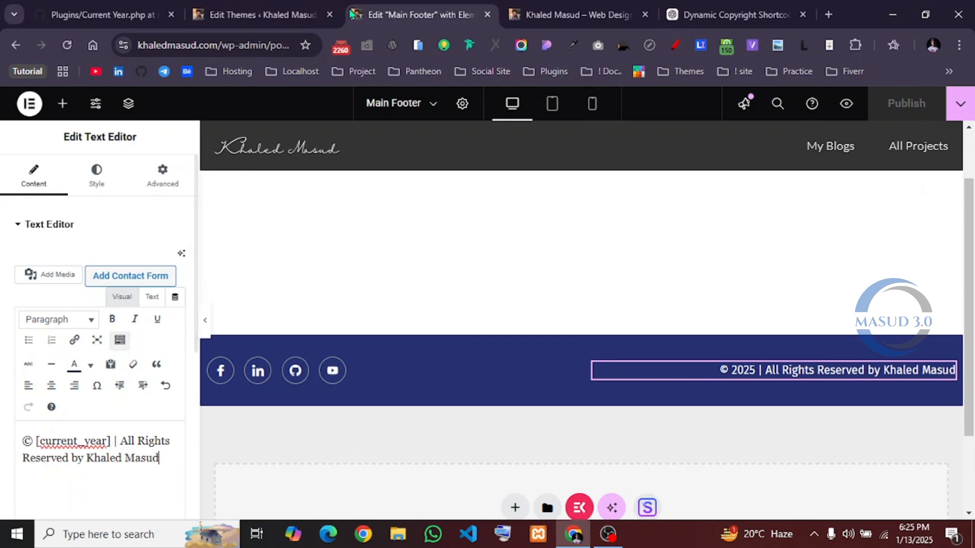
pyautogui.click(600, 7)
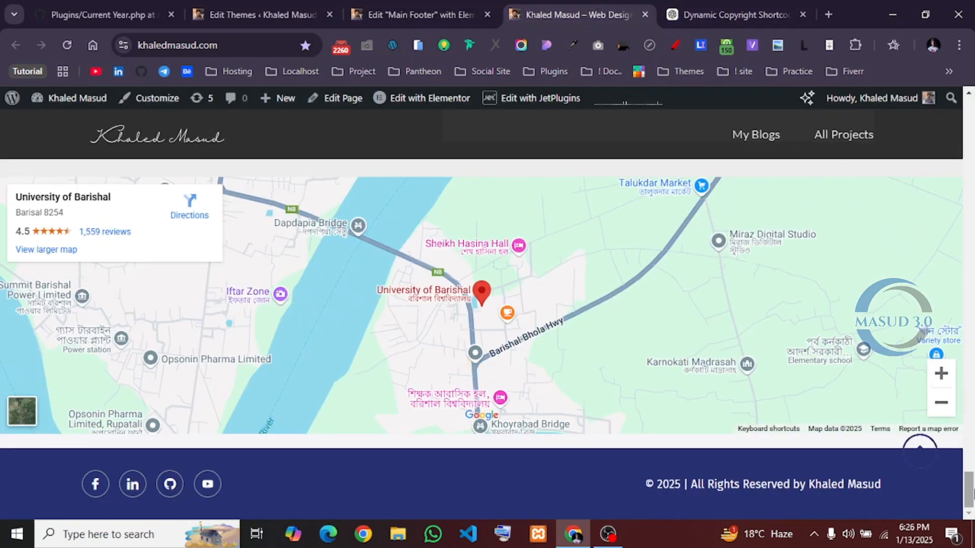